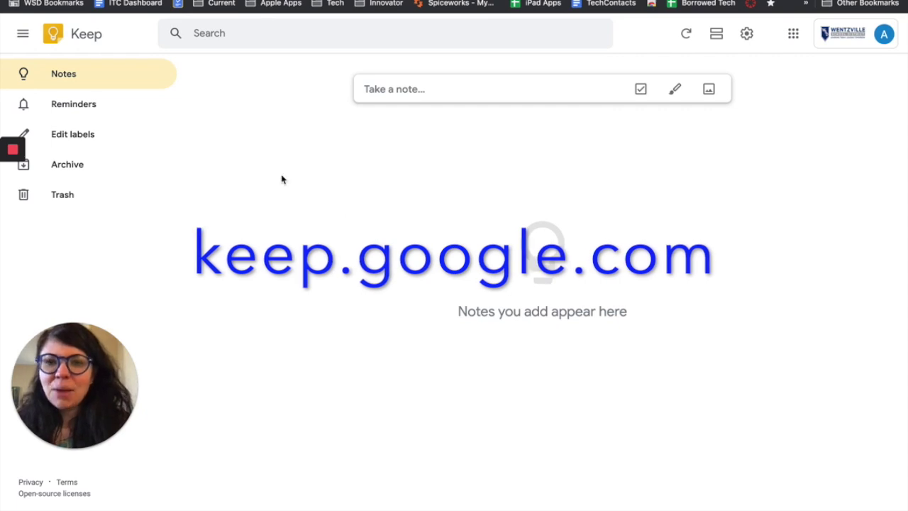
# Step: Create a new note titled "English Homework" and start its body
pyautogui.click(387, 89)
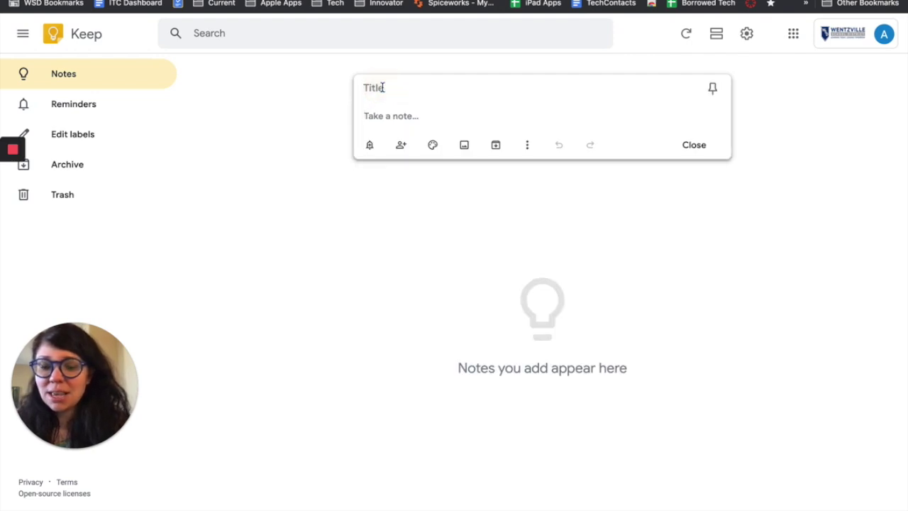
pyautogui.click(382, 88)
pyautogui.write('Engl')
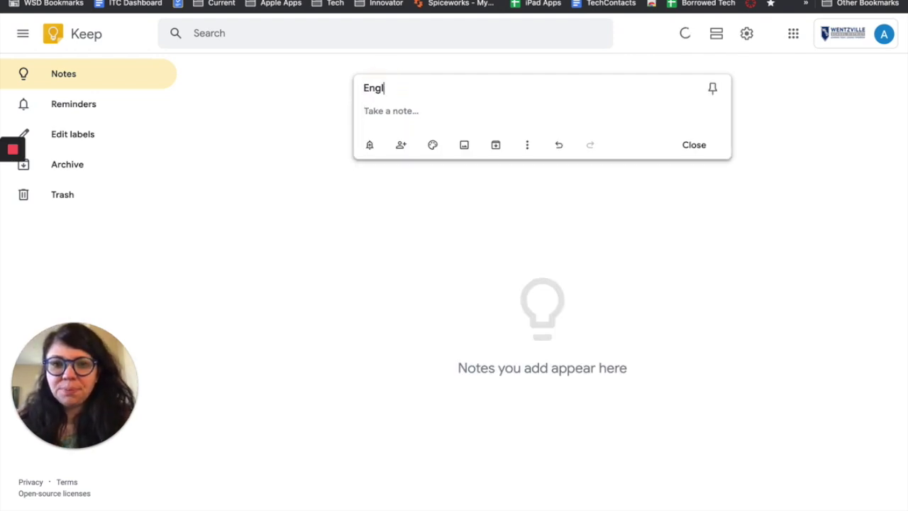
pyautogui.write('ish Homework')
pyautogui.click(388, 110)
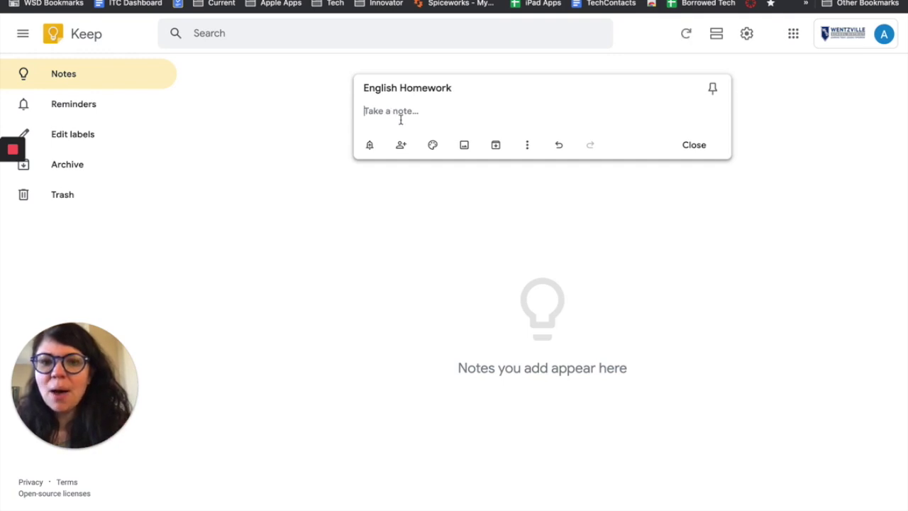
# Step: Turn the English Homework note into a checklist with the item "Read chapter 1" and close the note
pyautogui.click(527, 146)
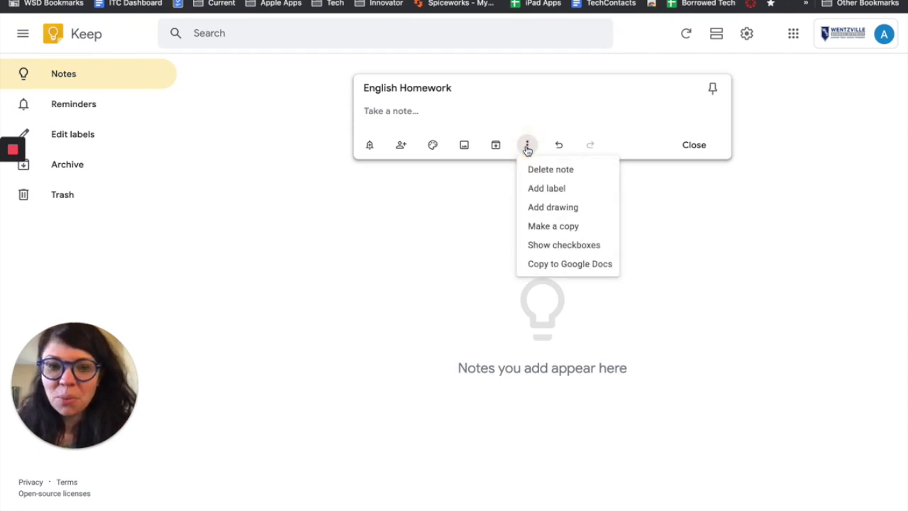
pyautogui.click(557, 249)
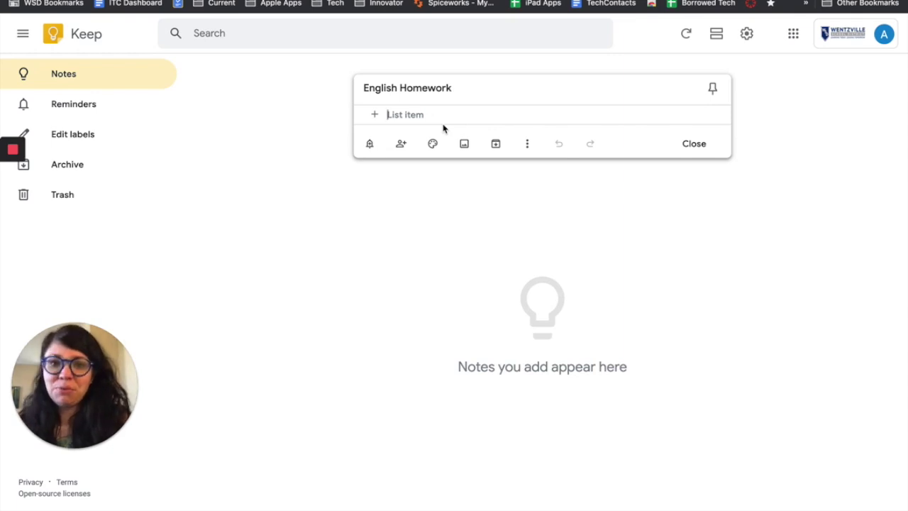
pyautogui.write('Read c')
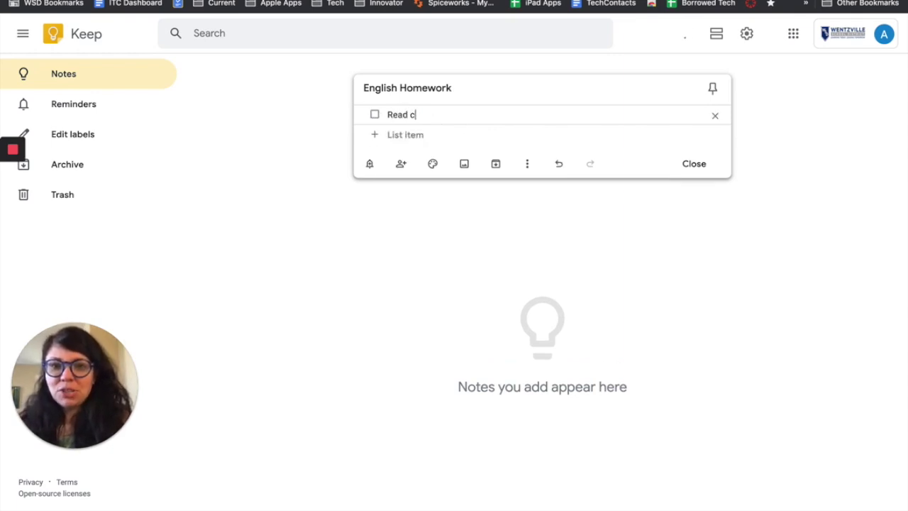
pyautogui.write('hapter 1')
pyautogui.click(433, 133)
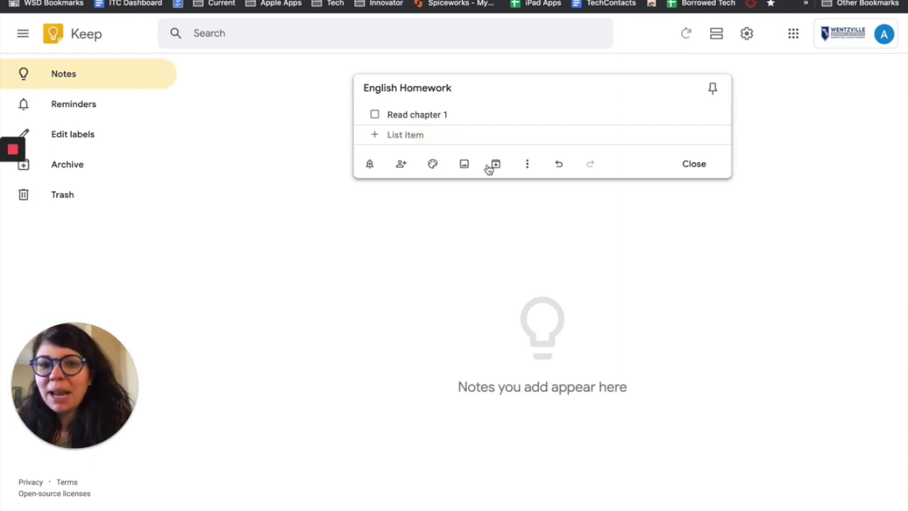
pyautogui.click(523, 164)
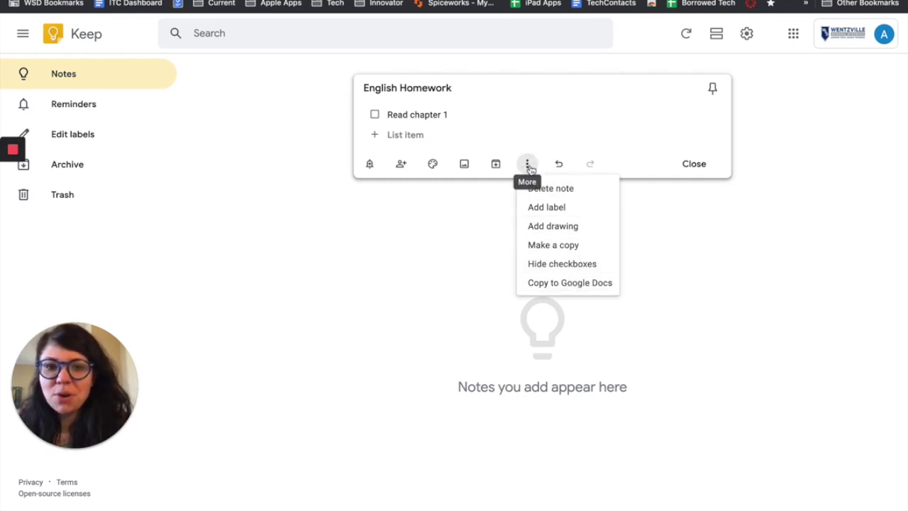
pyautogui.click(513, 139)
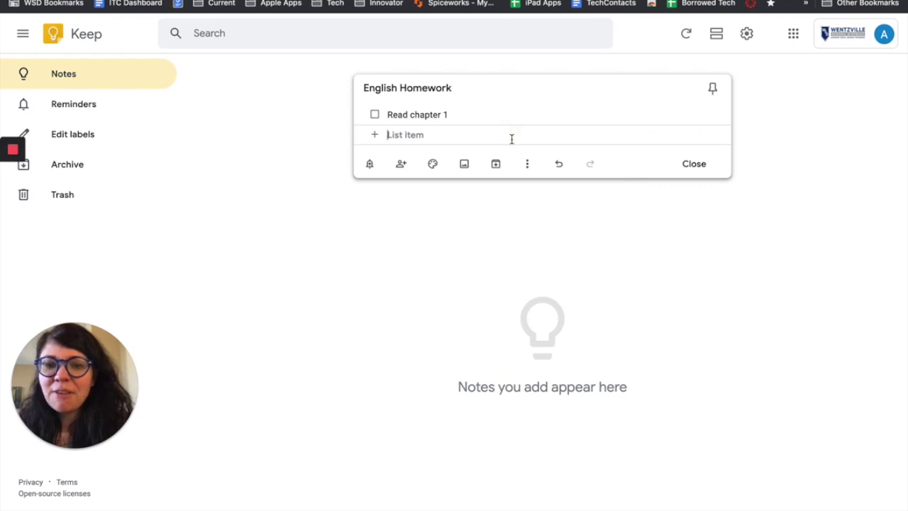
pyautogui.click(487, 253)
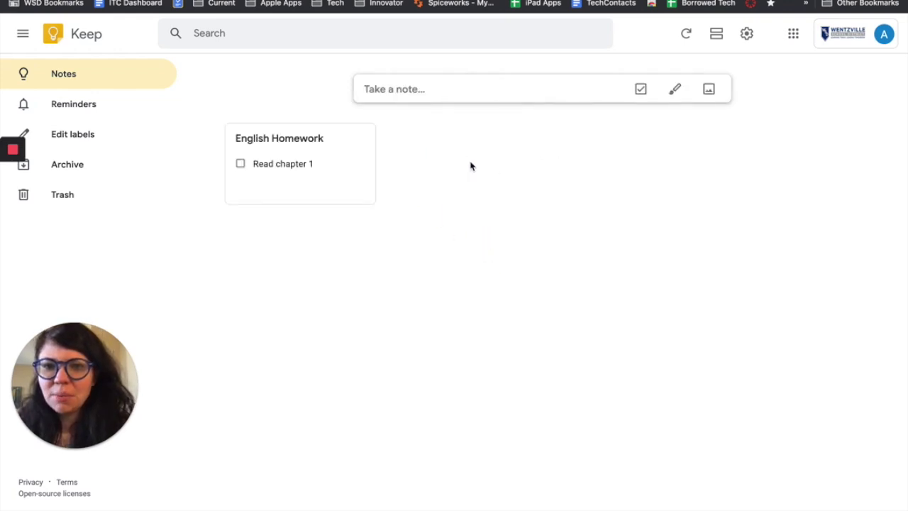
# Step: Open the English Homework note, switch to Google Drive and look through the Keep Subject Images folder, including the drawing template
pyautogui.click(283, 150)
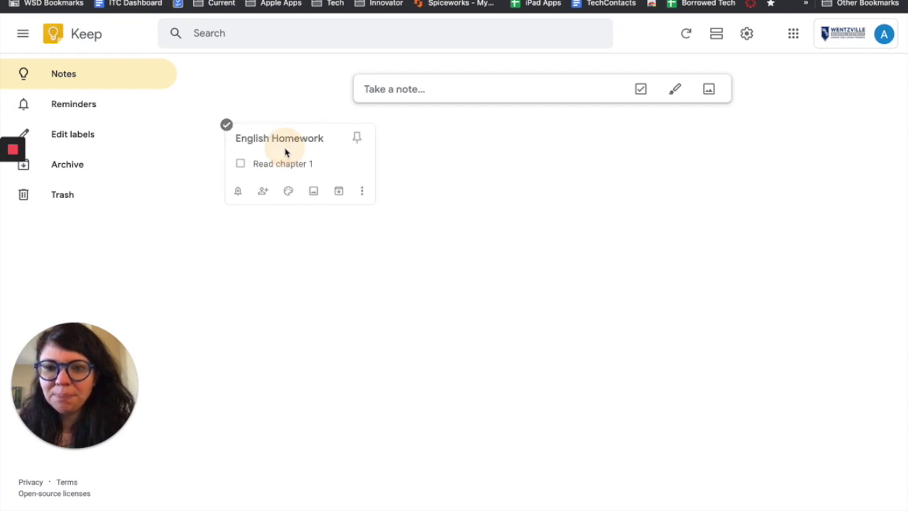
pyautogui.click(607, 150)
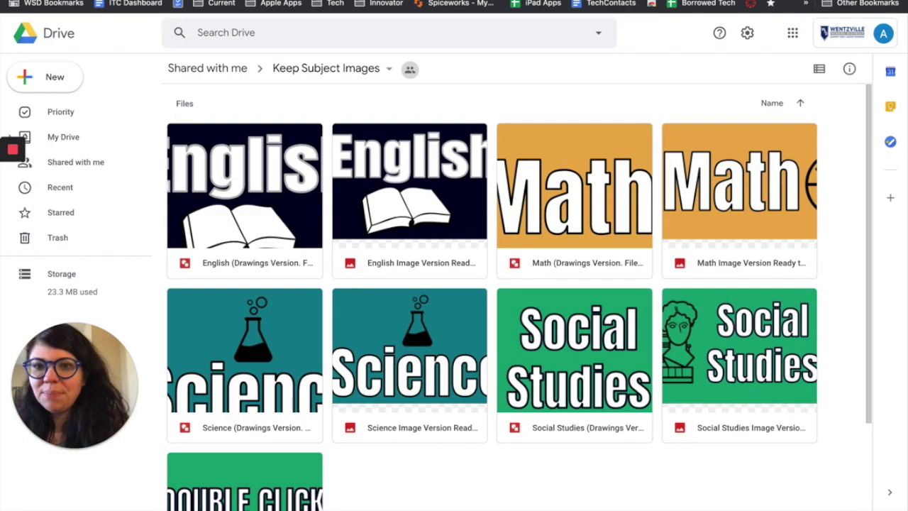
pyautogui.scroll(-1, 301, 212)
pyautogui.scroll(1, 301, 213)
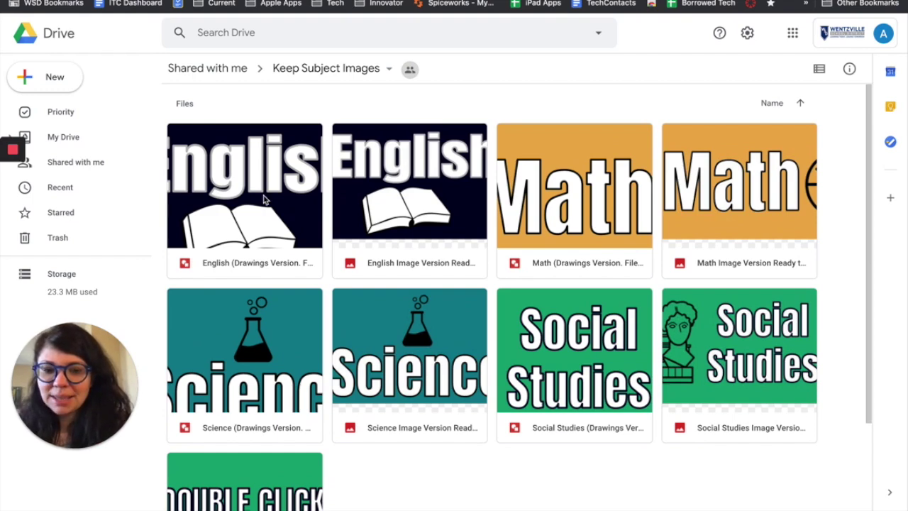
pyautogui.scroll(-5, 264, 200)
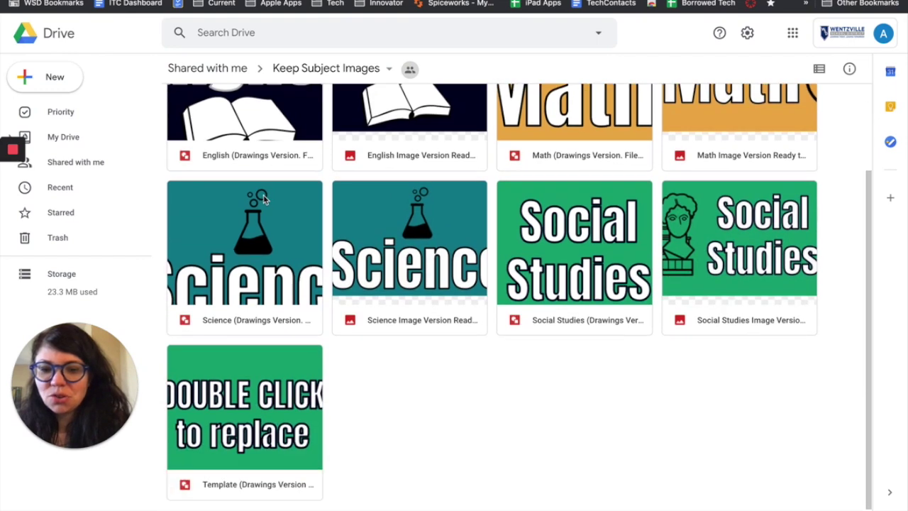
pyautogui.click(249, 434)
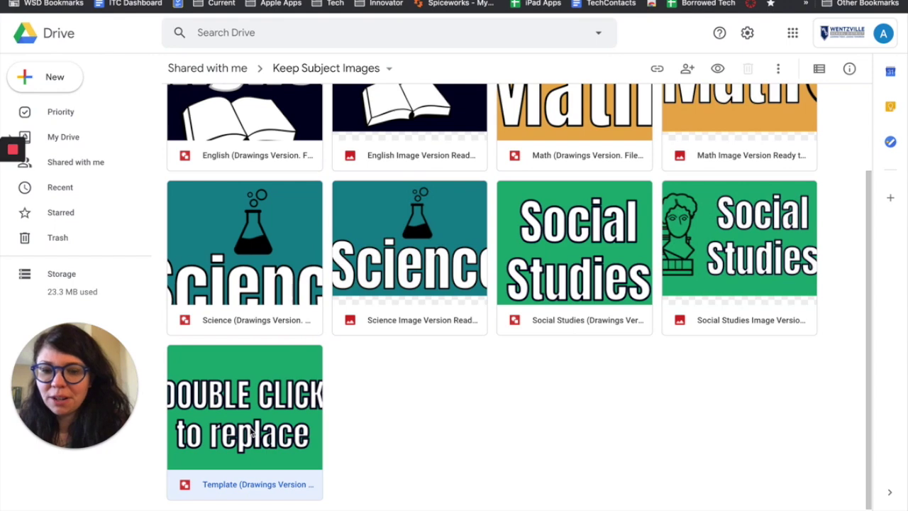
pyautogui.scroll(3, 252, 432)
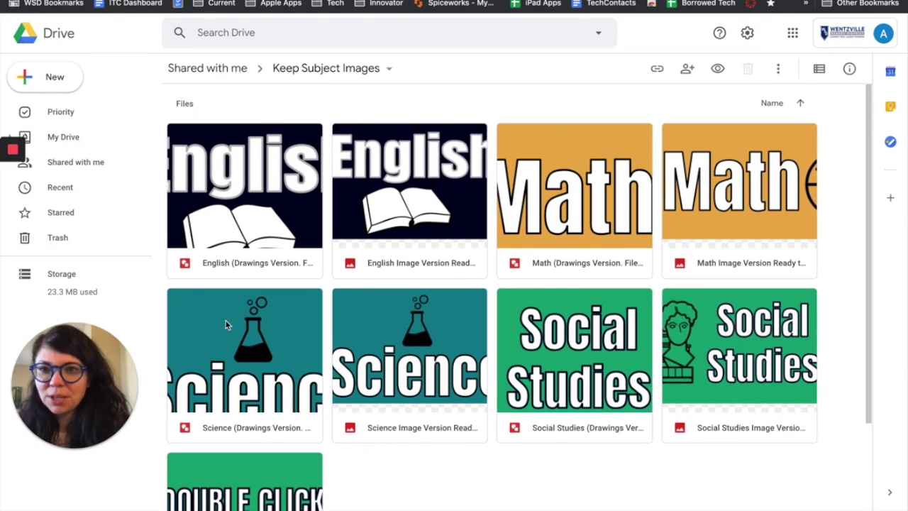
# Step: Back in Google Keep, add "English Image Version Ready to Add to Keep Note.jpg" from the Desktop to the English Homework note and close it
pyautogui.click(127, 1)
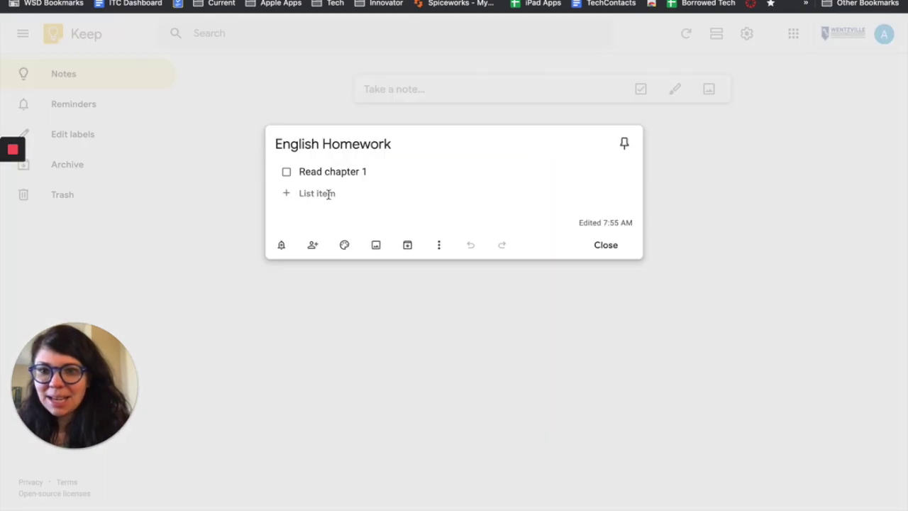
pyautogui.click(379, 247)
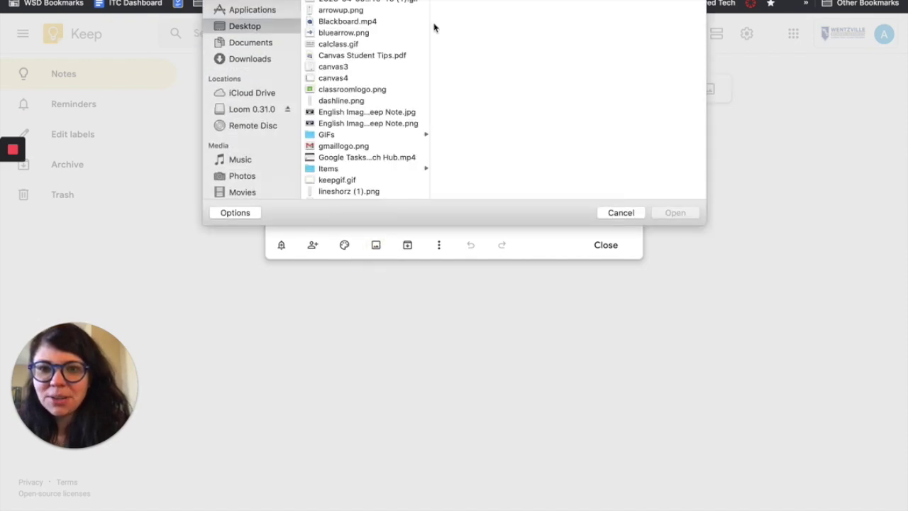
pyautogui.click(379, 112)
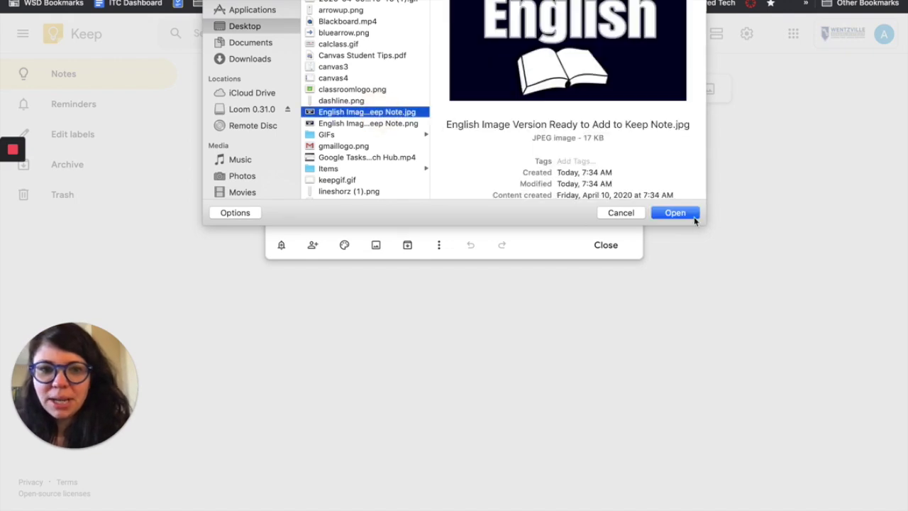
pyautogui.click(692, 215)
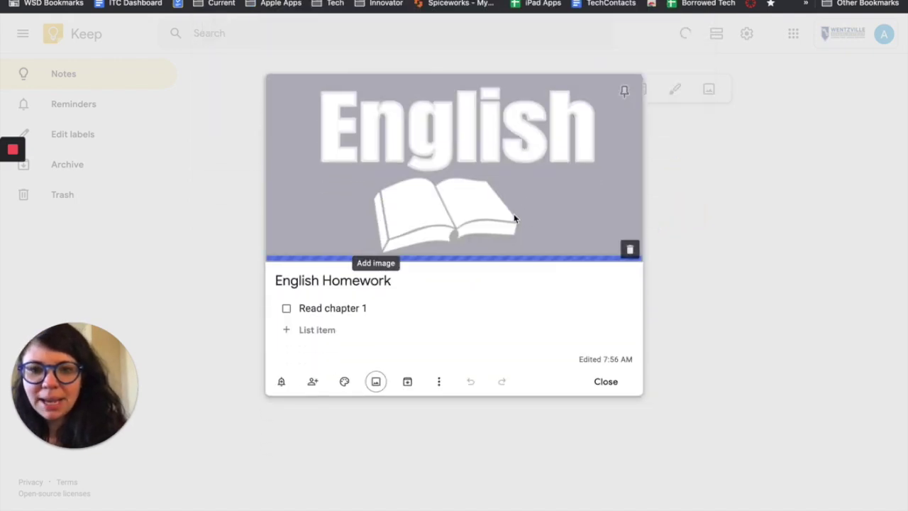
pyautogui.click(705, 240)
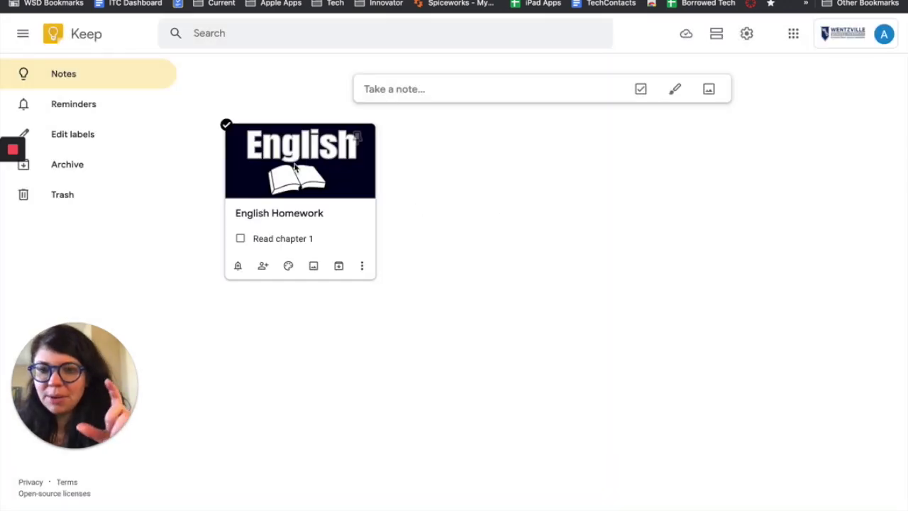
# Step: Open the English Homework note and change its background colour to light blue
pyautogui.click(293, 242)
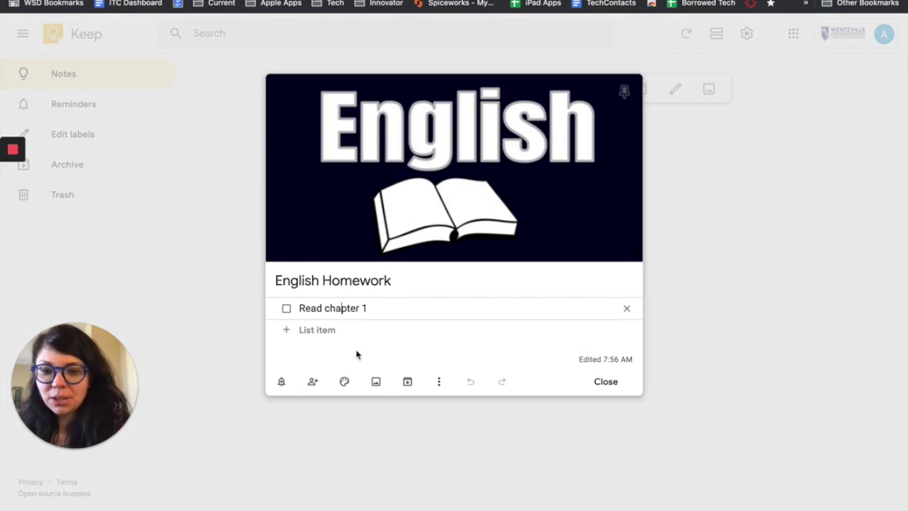
pyautogui.moveTo(345, 381)
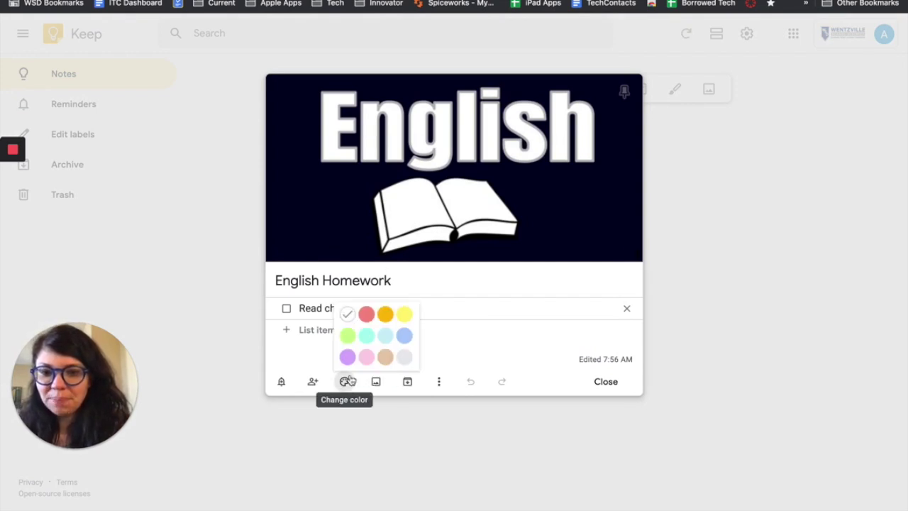
pyautogui.click(405, 313)
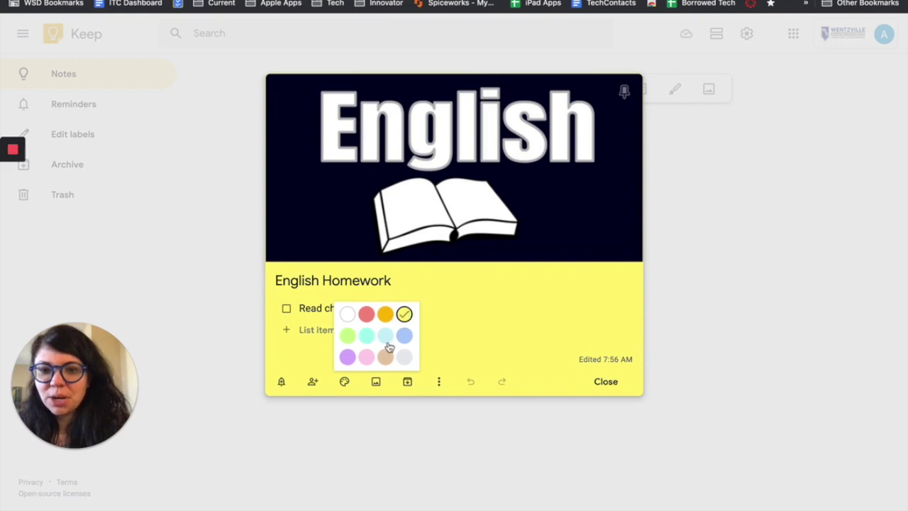
pyautogui.click(386, 338)
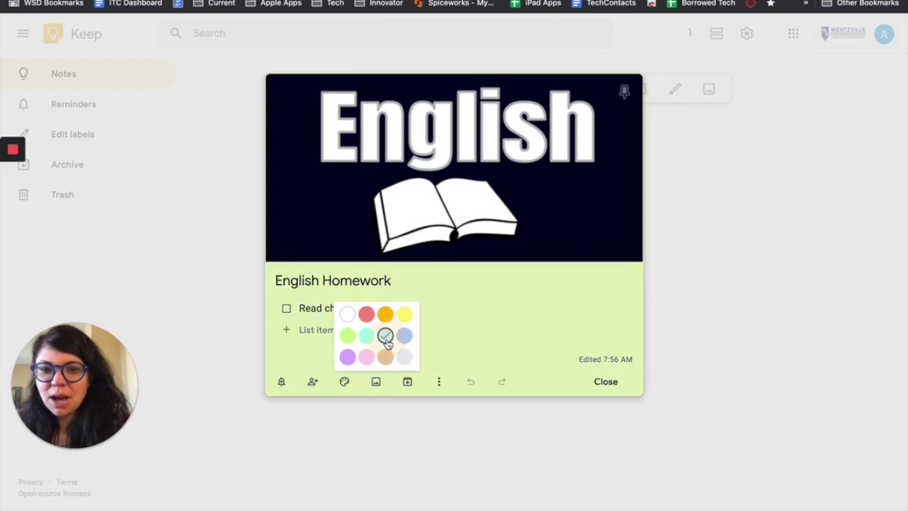
# Step: View the note's collaborator settings, cancel without adding anyone, and close the note
pyautogui.click(313, 383)
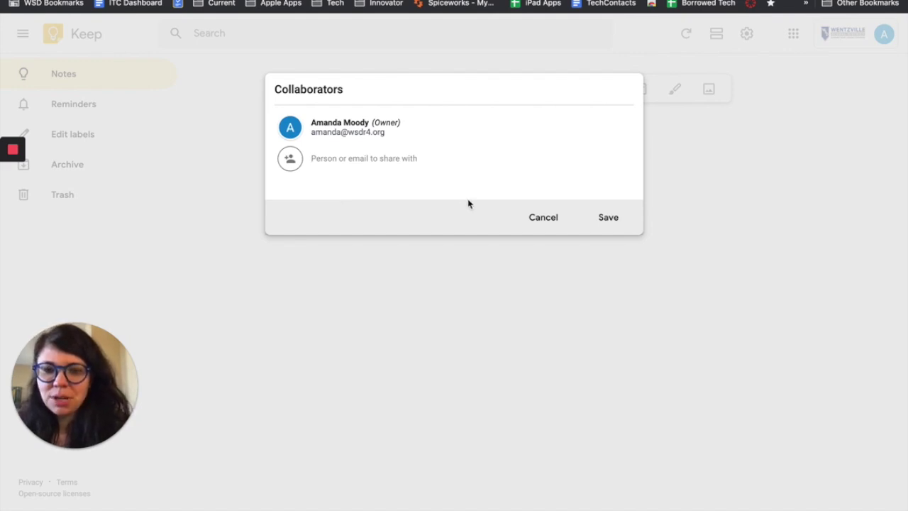
pyautogui.click(550, 218)
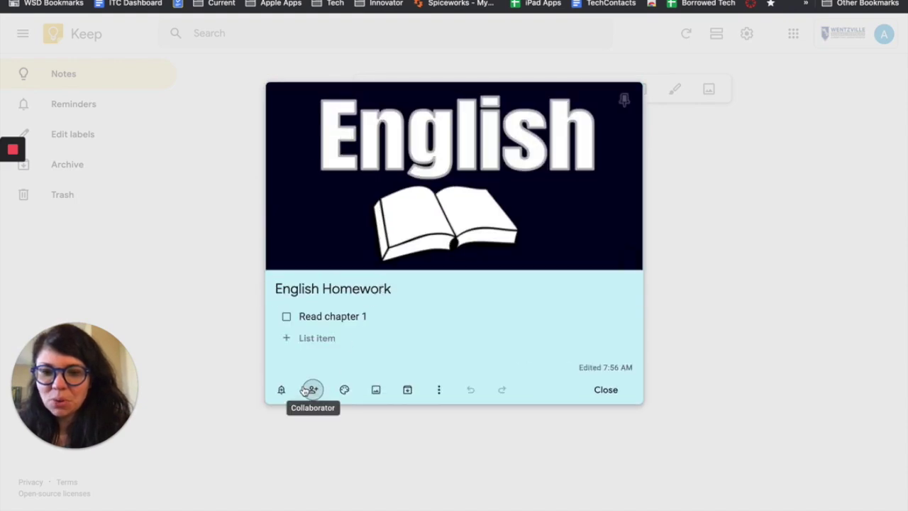
pyautogui.click(355, 338)
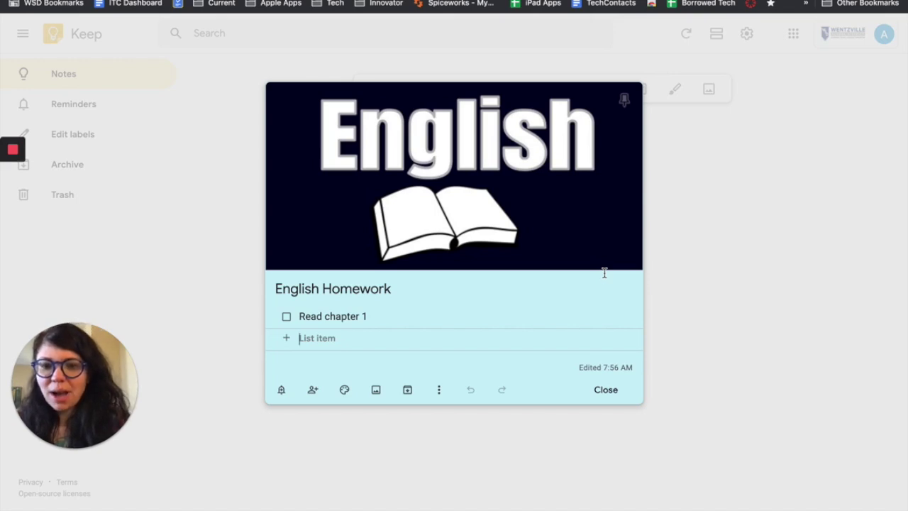
pyautogui.click(633, 434)
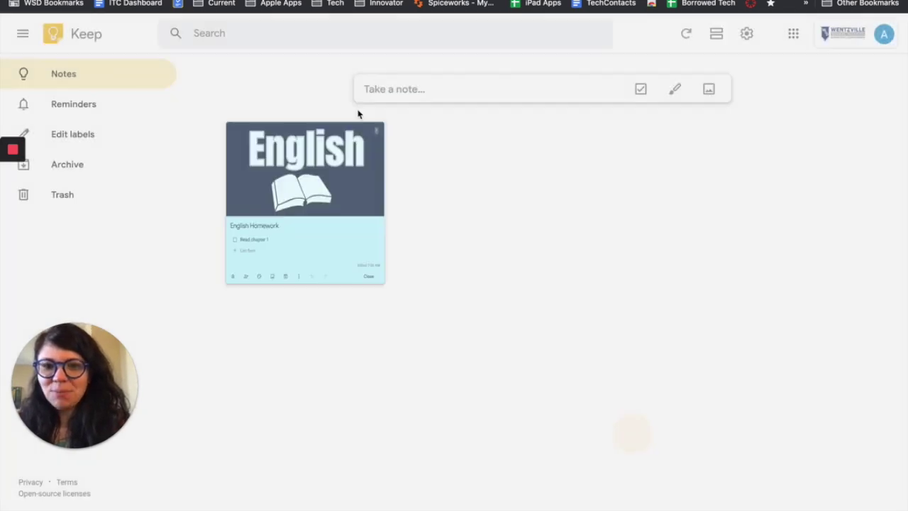
pyautogui.hotkey('ctrl', 'Tab')
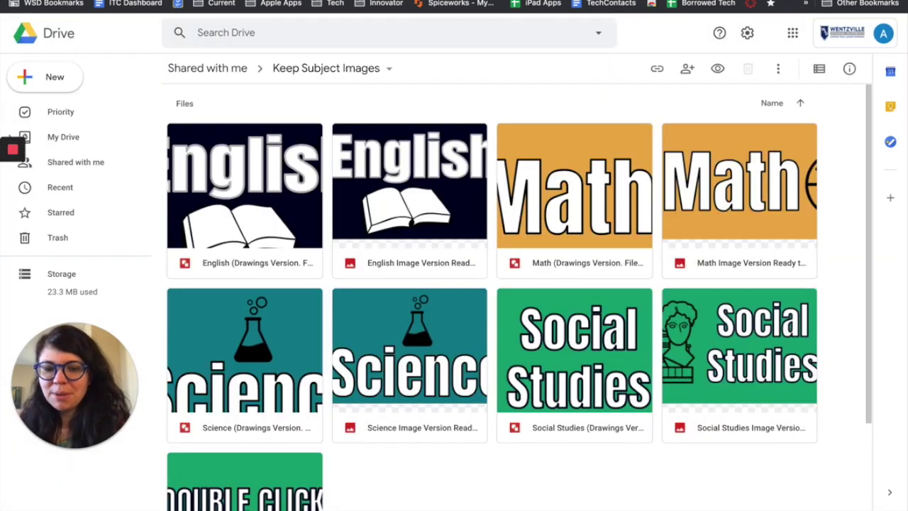
pyautogui.hotkey('ctrl', 'shift', 'Tab')
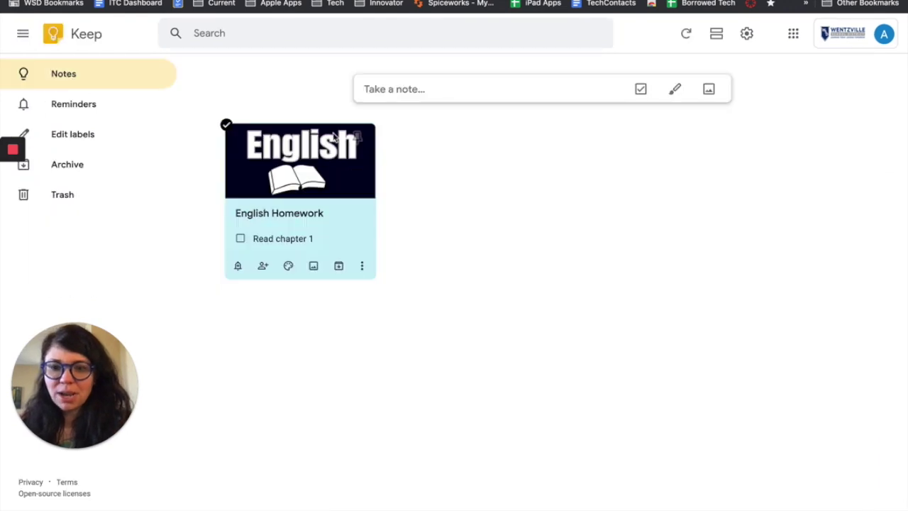